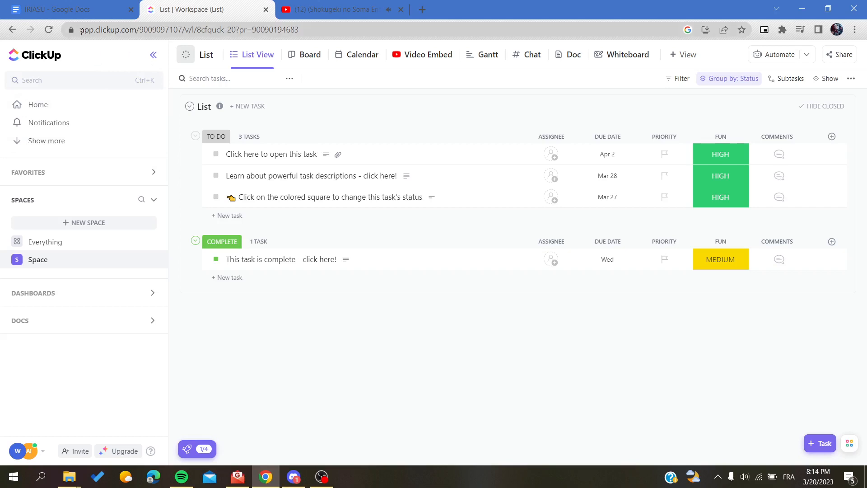
{"action": "left_click_drag", "start_coordinate": [83, 30], "coordinate": [137, 32]}
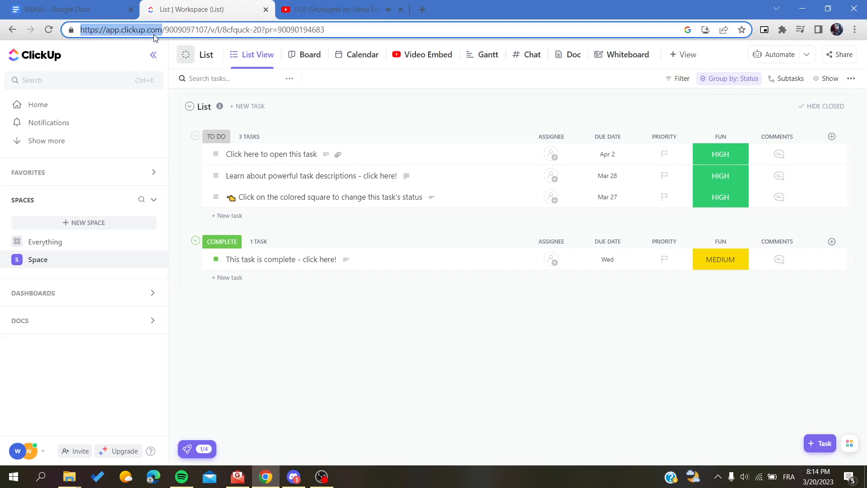
{"action": "left_click", "coordinate": [361, 335]}
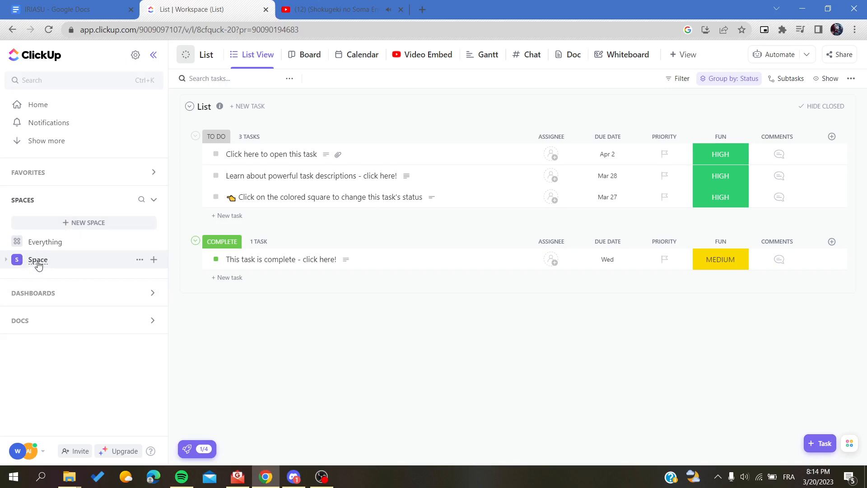
Add an item from a template to the Space, choosing the featured Task Management folder template to use
{"action": "left_click", "coordinate": [153, 260]}
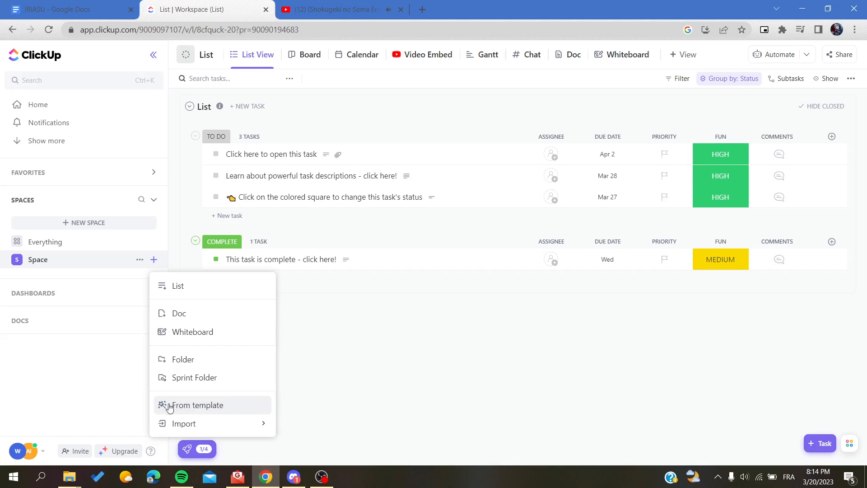
{"action": "left_click", "coordinate": [206, 410]}
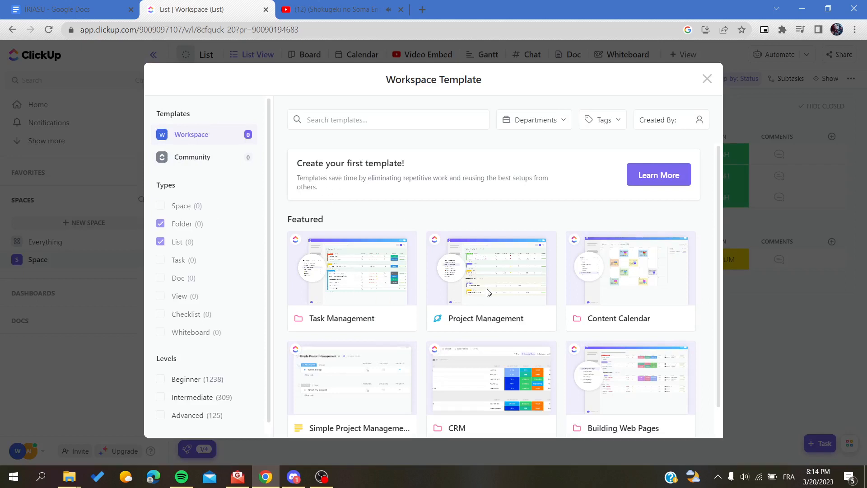
{"action": "left_click", "coordinate": [339, 277]}
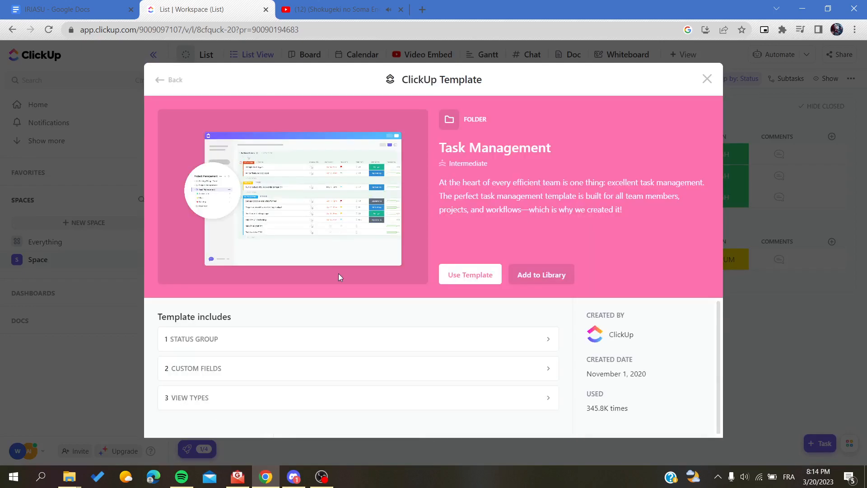
{"action": "left_click", "coordinate": [475, 277]}
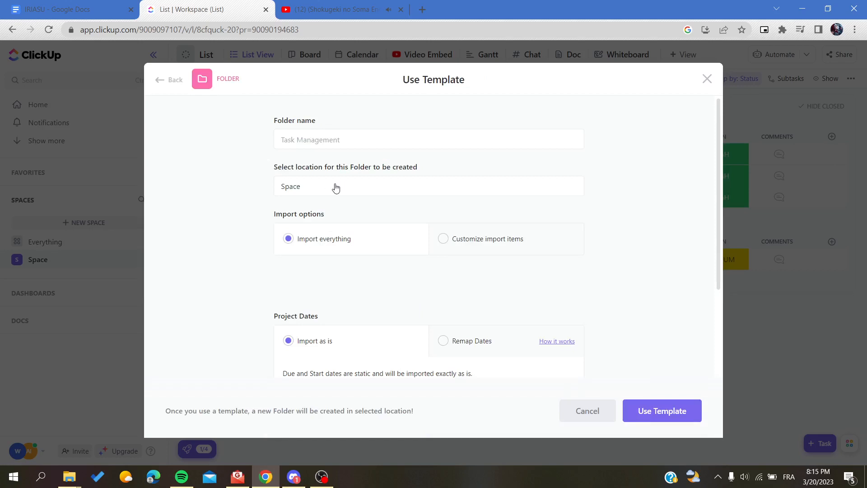
Review the template's folder location, import, project date and archived task options
{"action": "left_click_drag", "start_coordinate": [322, 171], "coordinate": [435, 172]}
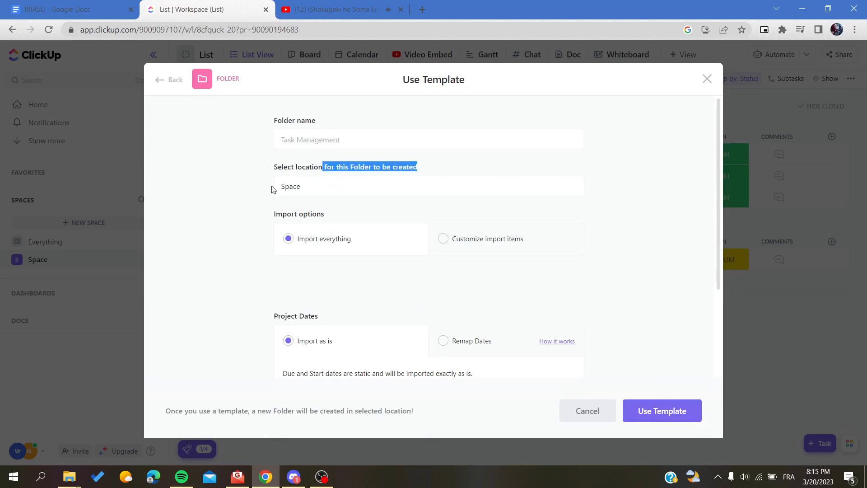
{"action": "left_click", "coordinate": [251, 191]}
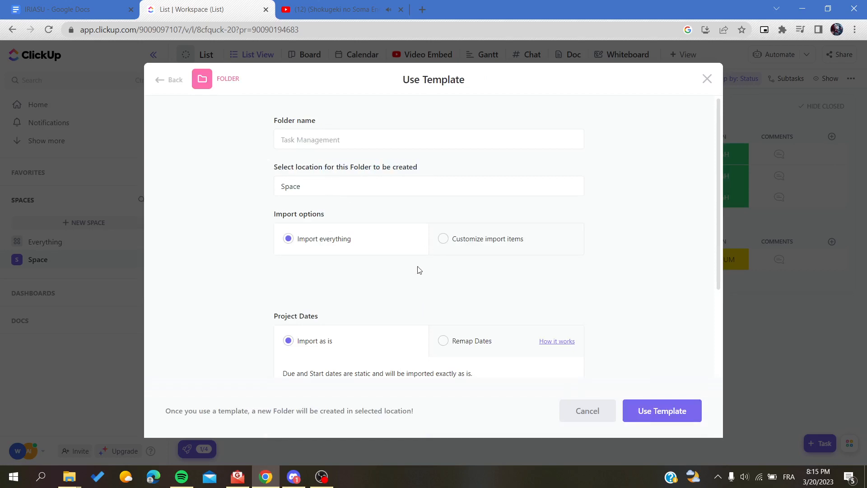
{"action": "scroll", "coordinate": [444, 269], "scroll_direction": "down", "scroll_amount": 1}
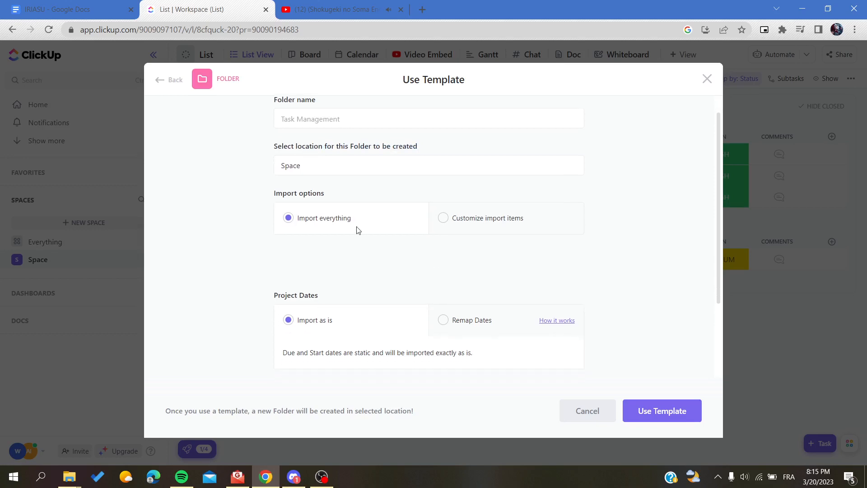
{"action": "scroll", "coordinate": [451, 275], "scroll_direction": "down", "scroll_amount": 1}
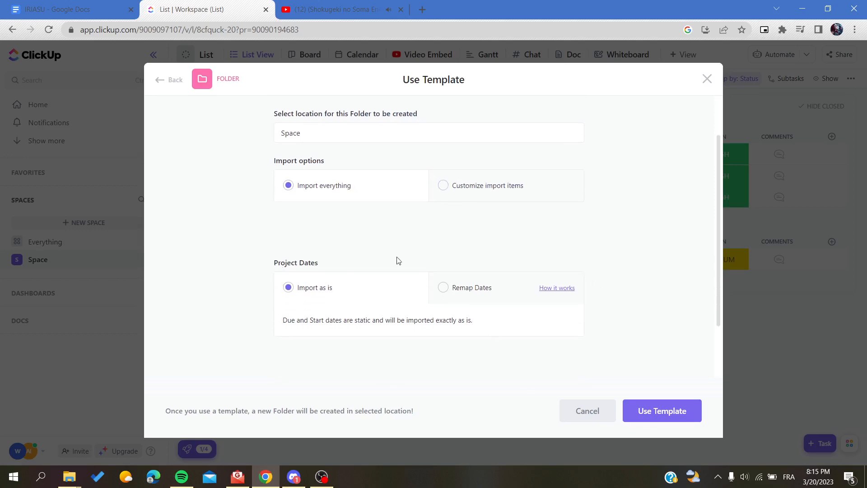
{"action": "scroll", "coordinate": [361, 283], "scroll_direction": "down", "scroll_amount": 2}
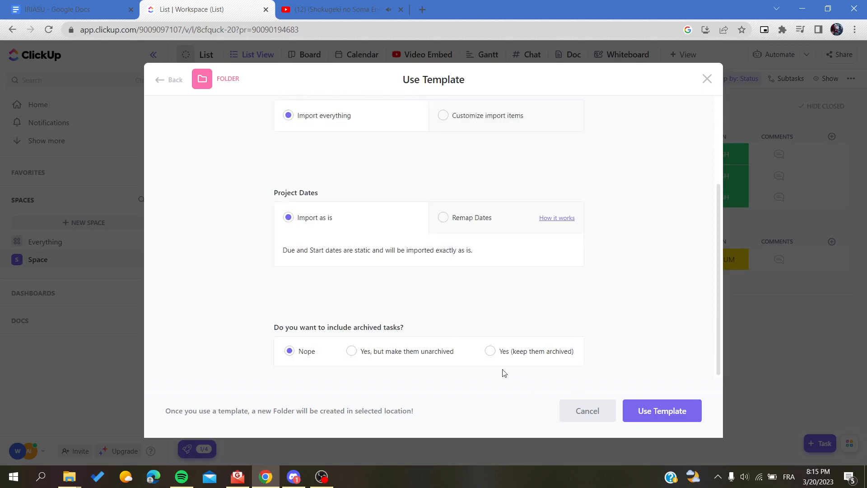
{"action": "scroll", "coordinate": [456, 213], "scroll_direction": "up", "scroll_amount": 3}
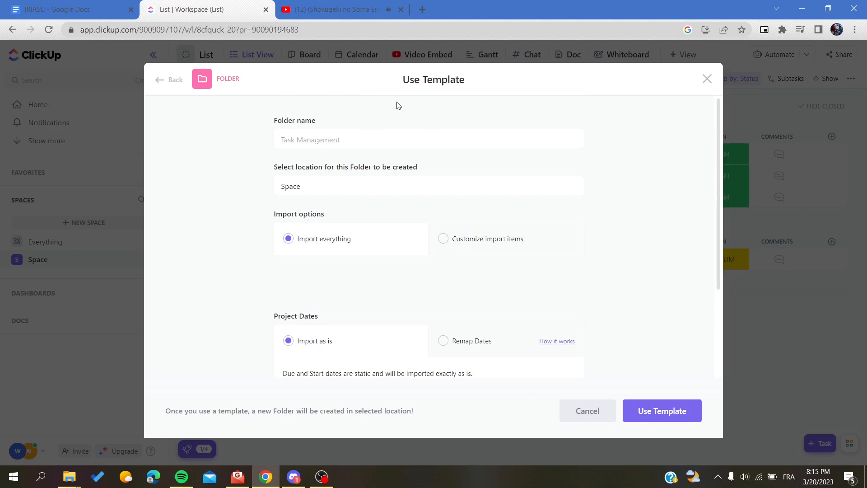
{"action": "left_click_drag", "start_coordinate": [272, 215], "coordinate": [361, 210]}
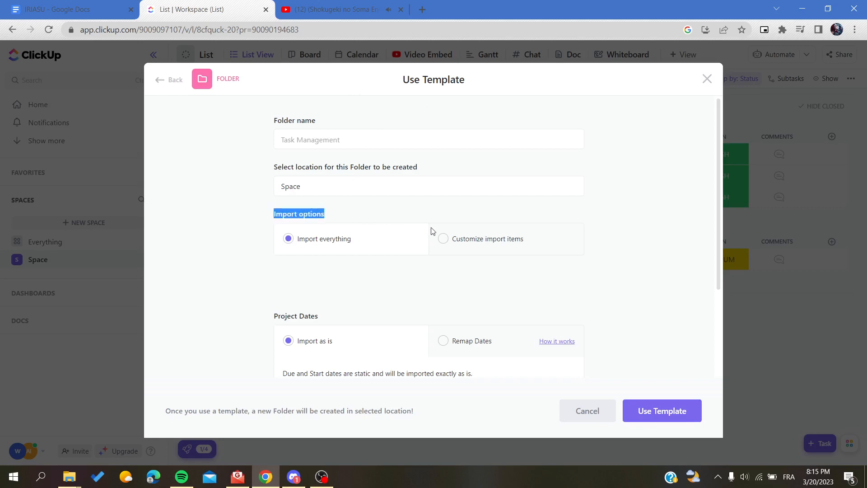
Look at the customized import items, return to importing everything, and create the Task Management folder in Space
{"action": "left_click", "coordinate": [443, 238]}
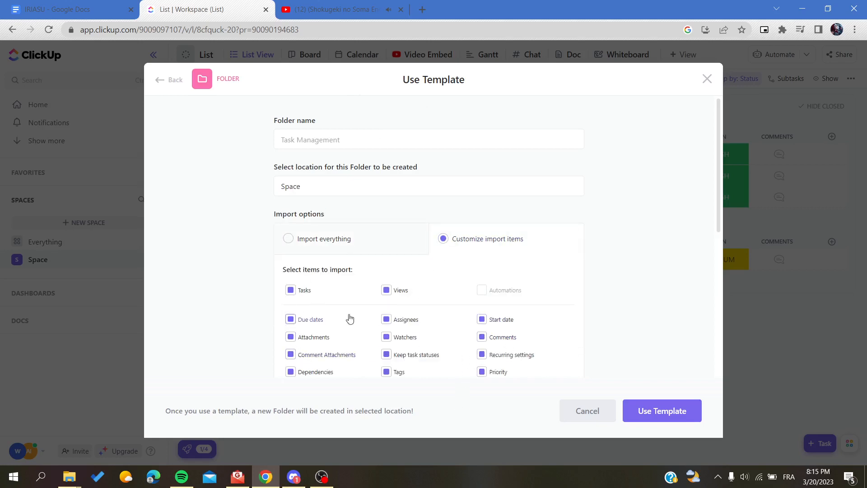
{"action": "left_click", "coordinate": [316, 239]}
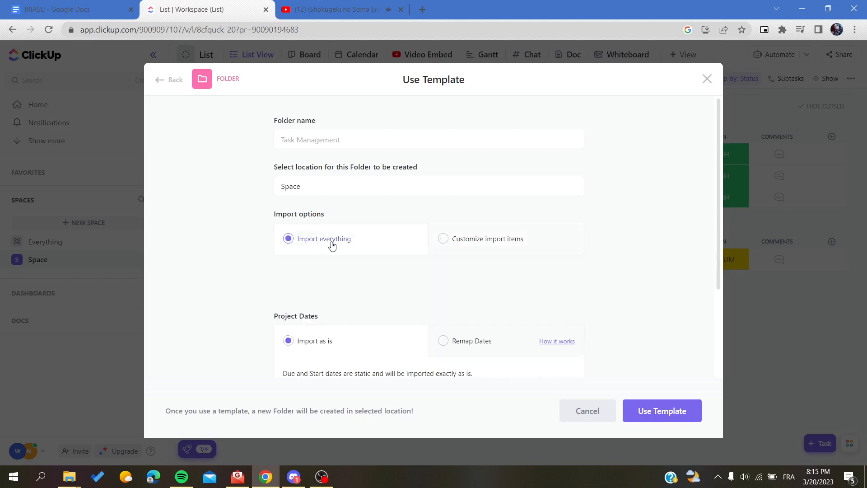
{"action": "scroll", "coordinate": [458, 313], "scroll_direction": "down", "scroll_amount": 2}
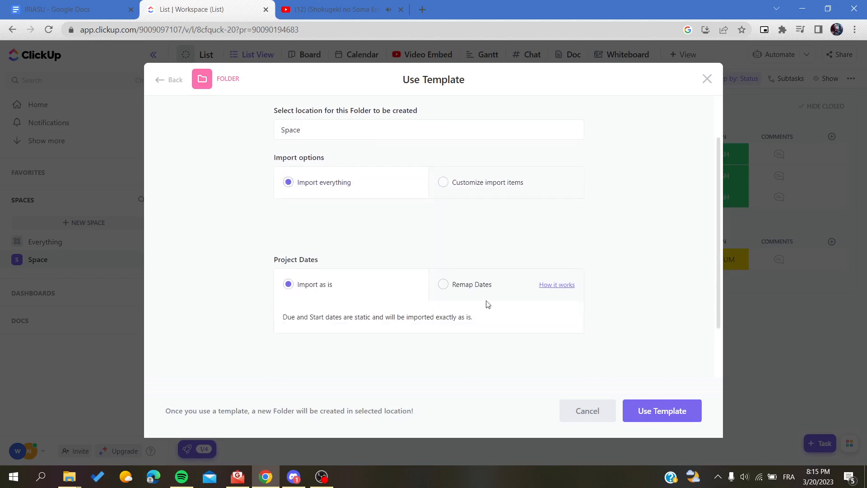
{"action": "left_click", "coordinate": [650, 414]}
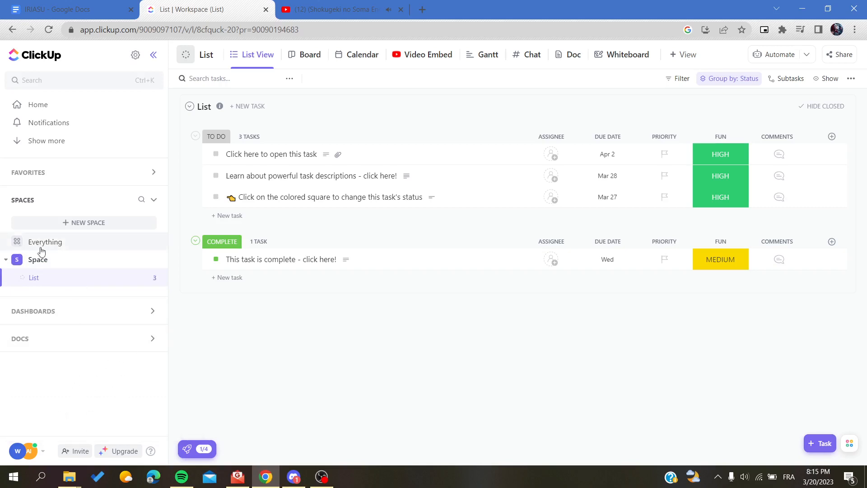
Open the Action Items list in the Task Management folder and view the "Set up Google Analytics funnel" task
{"action": "left_click", "coordinate": [54, 276]}
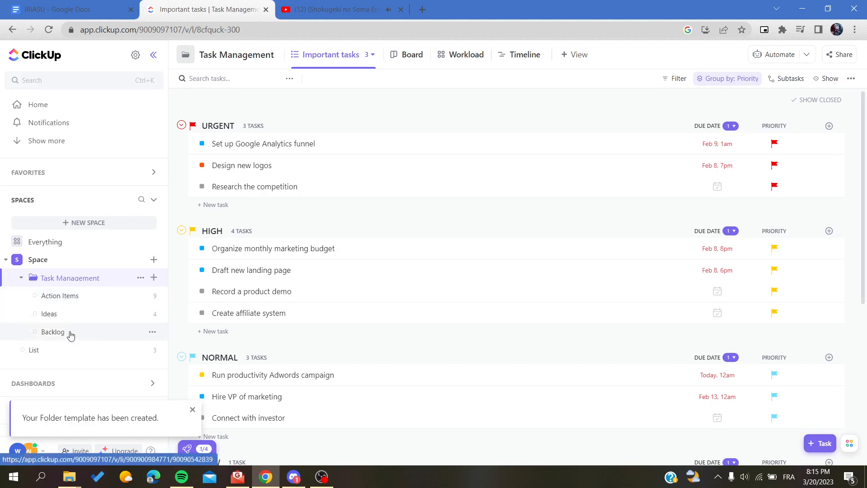
{"action": "left_click", "coordinate": [118, 301]}
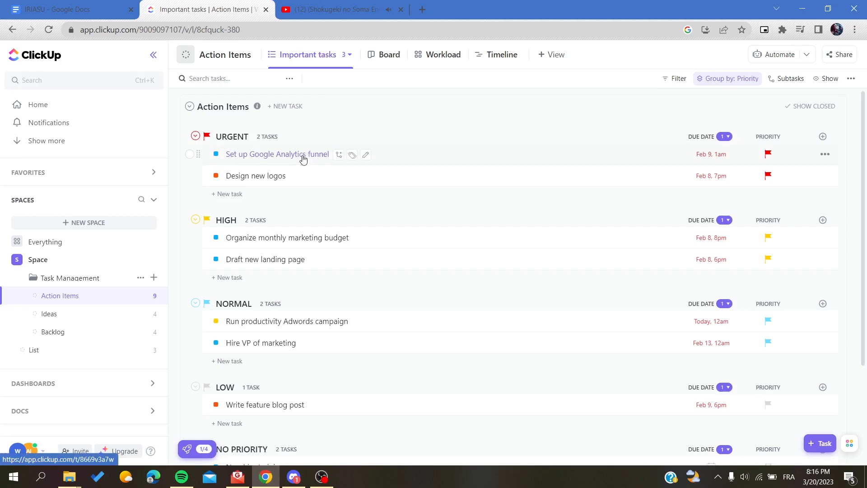
{"action": "left_click", "coordinate": [267, 155]}
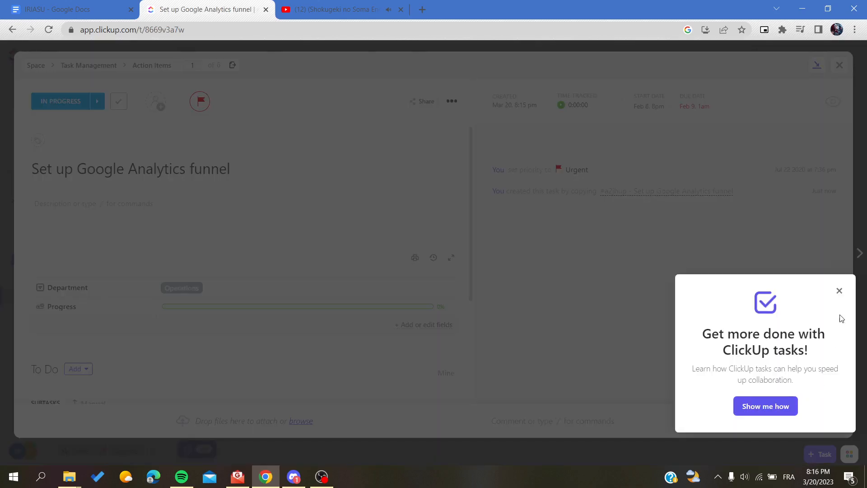
{"action": "left_click", "coordinate": [839, 291]}
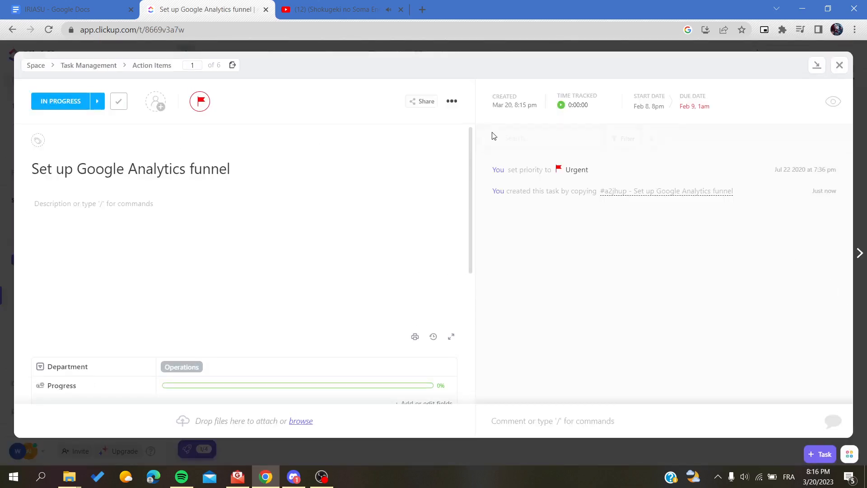
{"action": "left_click", "coordinate": [839, 65]}
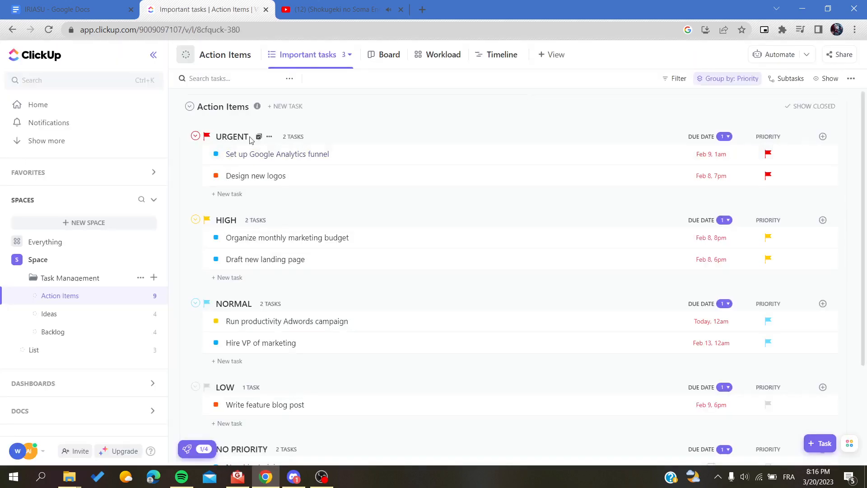
Rename the "Set up Google Analytics funnel" task to "Custome"
{"action": "left_click", "coordinate": [258, 154]}
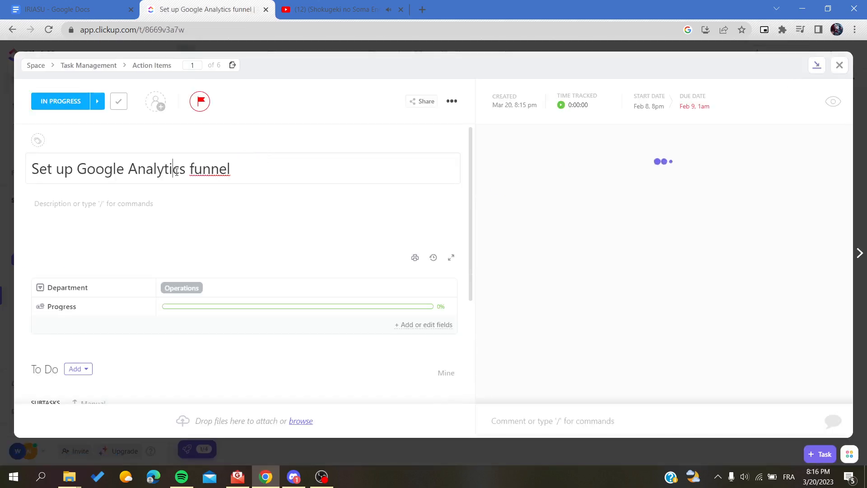
{"action": "left_click_drag", "start_coordinate": [244, 175], "coordinate": [36, 173]}
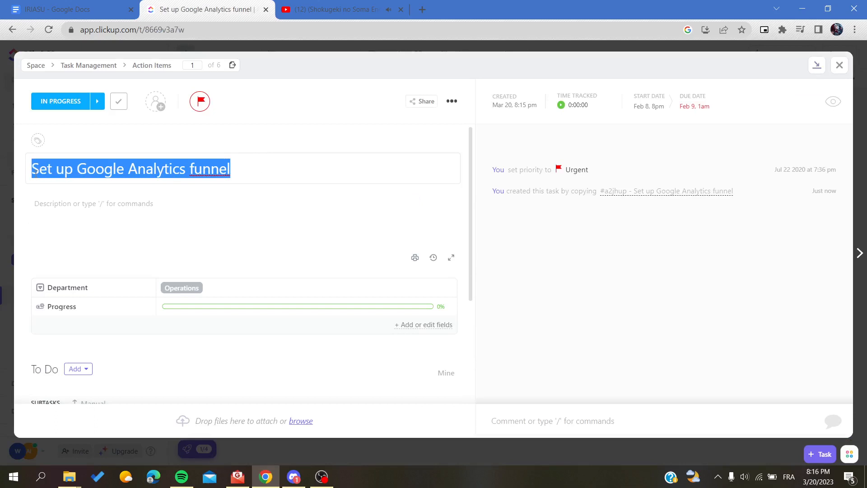
{"action": "type", "text": "Custome"}
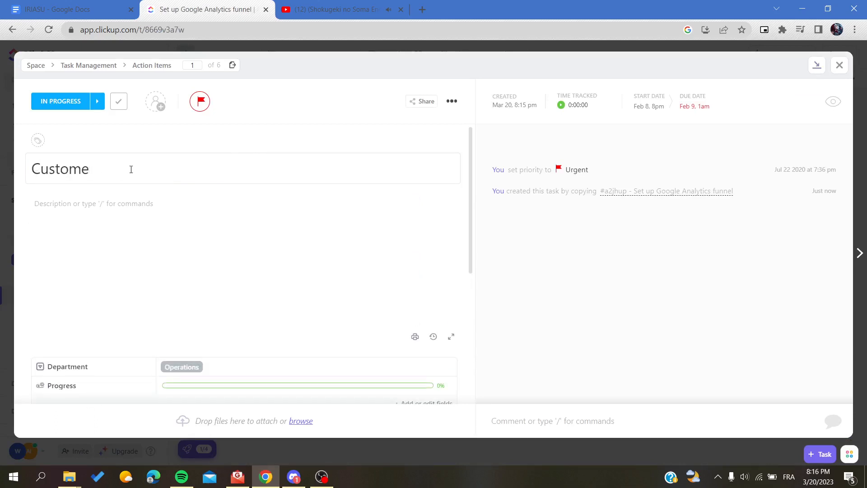
Set the Custome task's priority to Low, and clear the priority again
{"action": "left_click", "coordinate": [208, 107]}
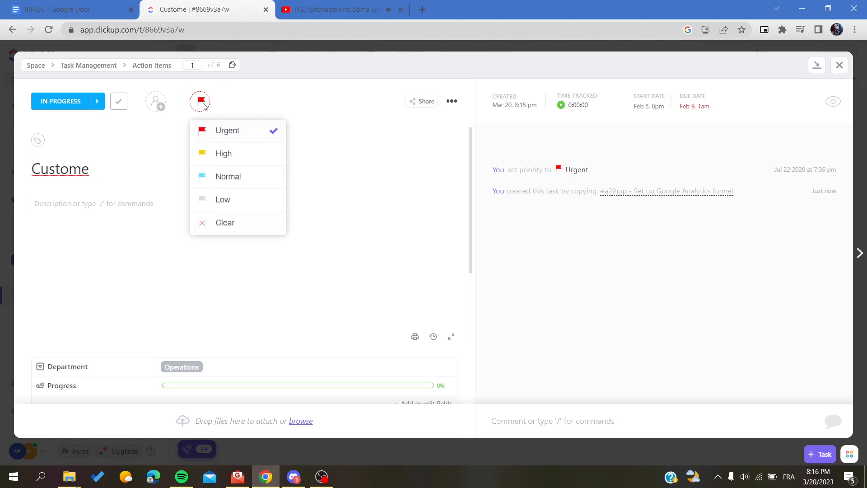
{"action": "left_click", "coordinate": [220, 200]}
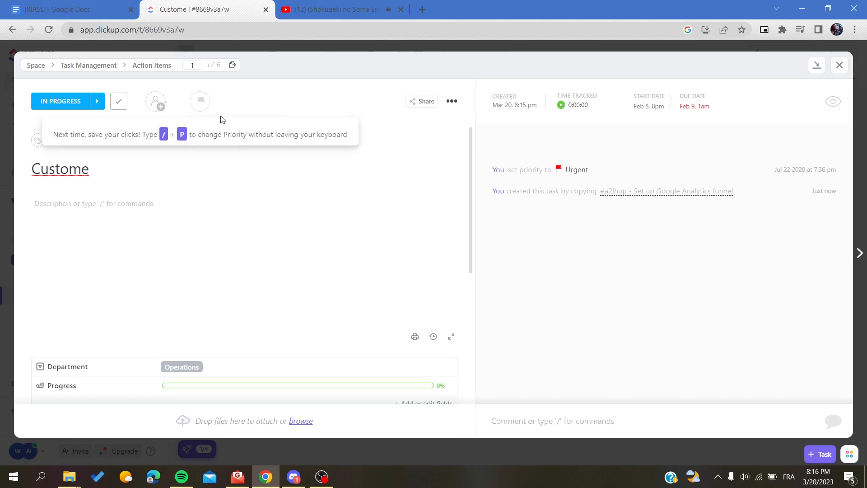
{"action": "left_click", "coordinate": [200, 101]}
{"action": "left_click", "coordinate": [215, 244]}
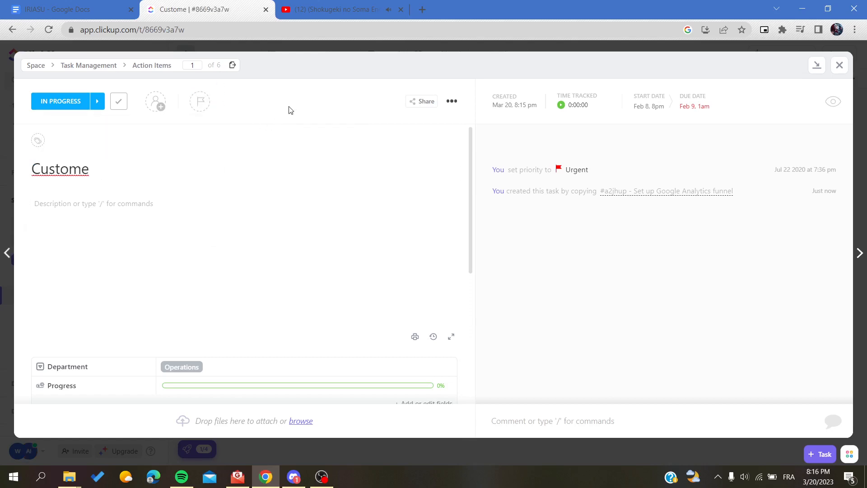
Advance the Custome task's status to Review, change it to Revision, and close the task
{"action": "left_click", "coordinate": [97, 107]}
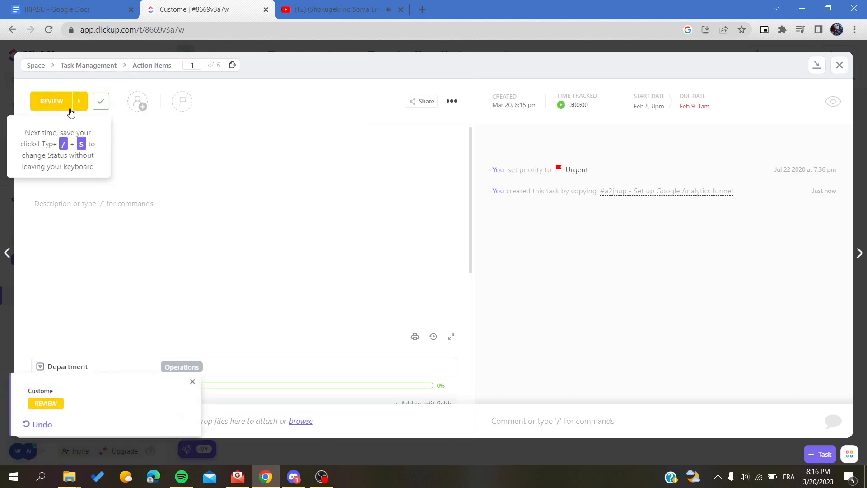
{"action": "left_click", "coordinate": [69, 109]}
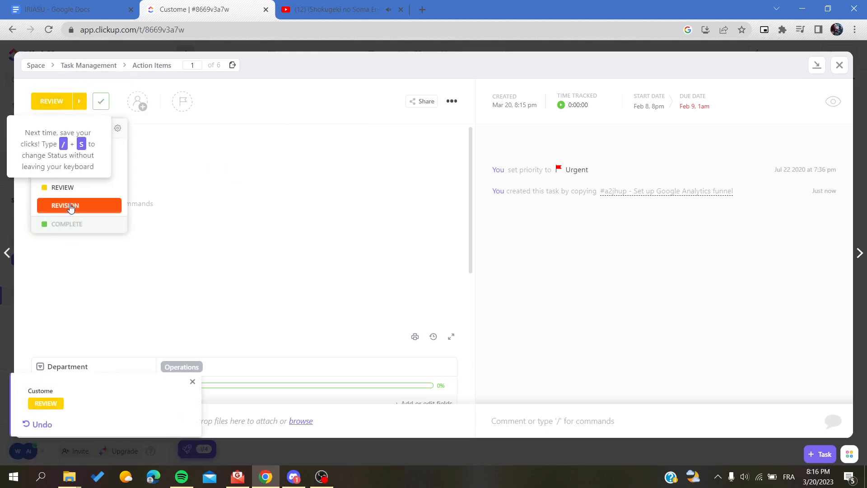
{"action": "left_click", "coordinate": [68, 206]}
{"action": "left_click", "coordinate": [839, 65]}
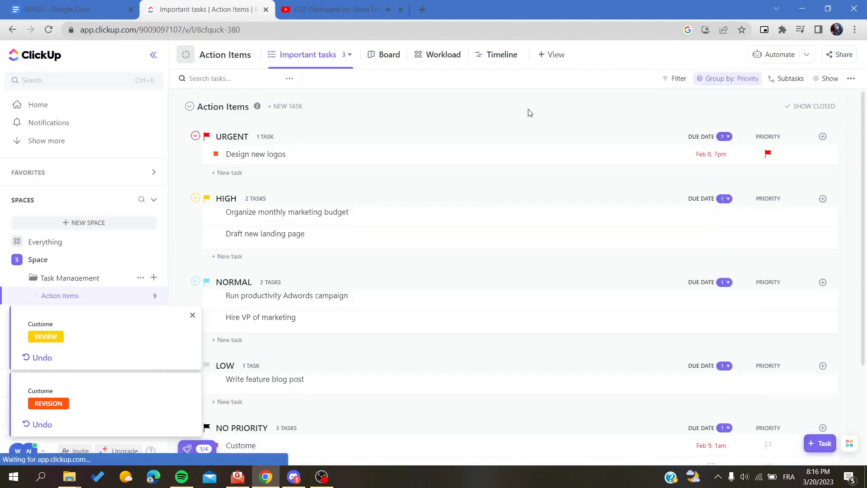
Sort the tasks by earliest due date first and set the due date of "Design new logos" to January 31, 2023
{"action": "left_click", "coordinate": [725, 136]}
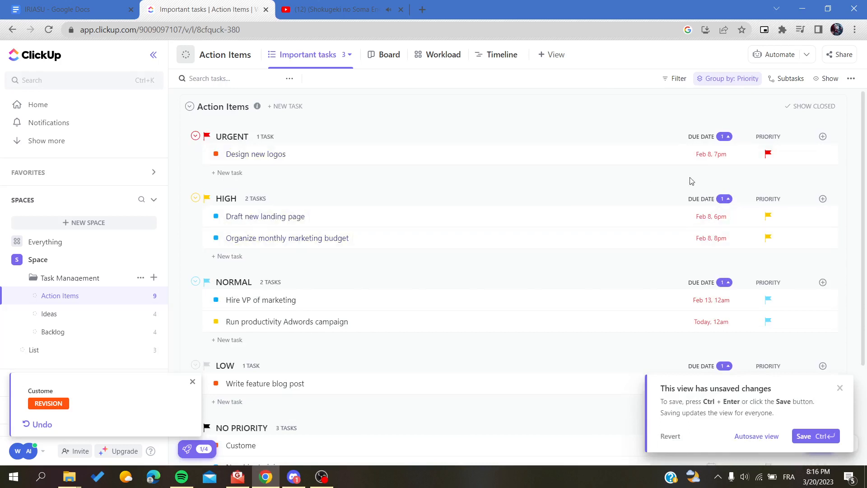
{"action": "left_click", "coordinate": [703, 155]}
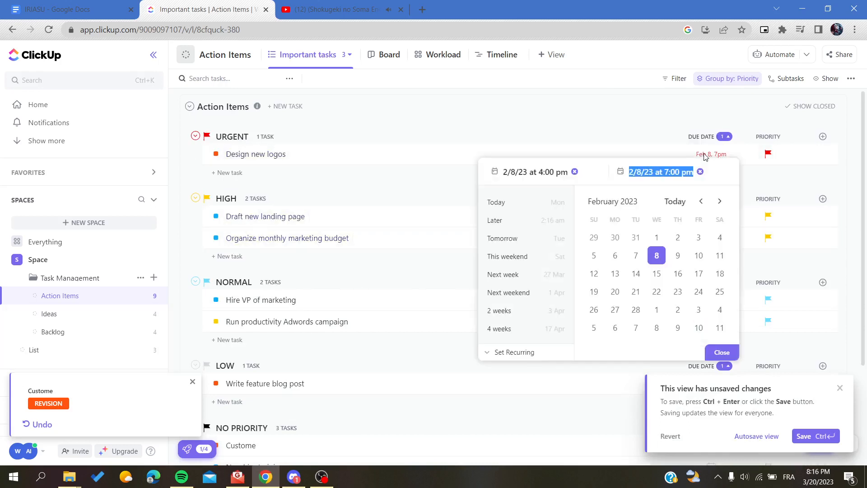
{"action": "left_click", "coordinate": [636, 237]}
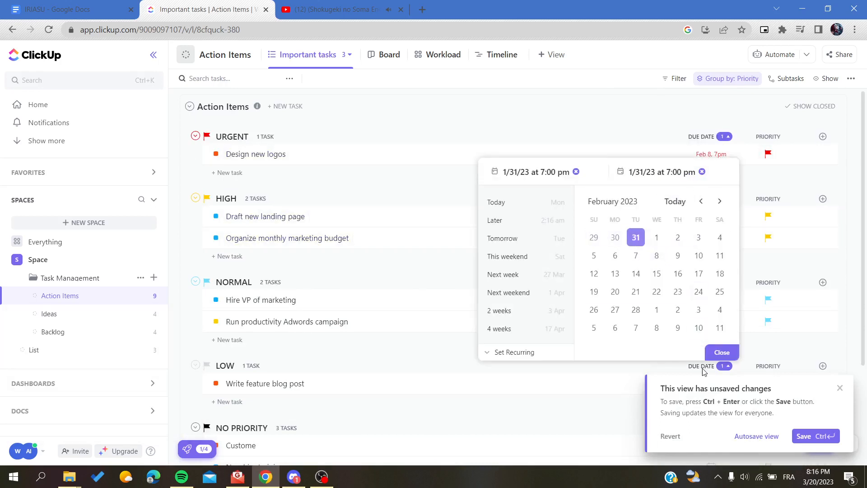
{"action": "left_click", "coordinate": [721, 352]}
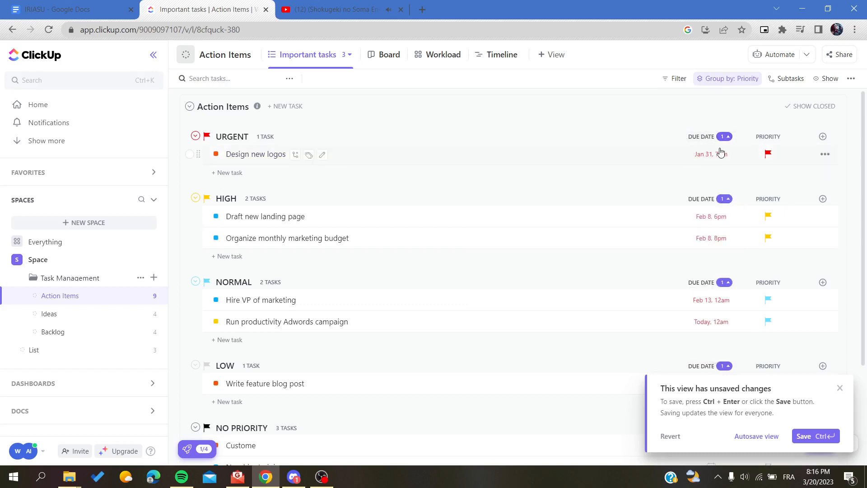
{"action": "left_click", "coordinate": [822, 136]}
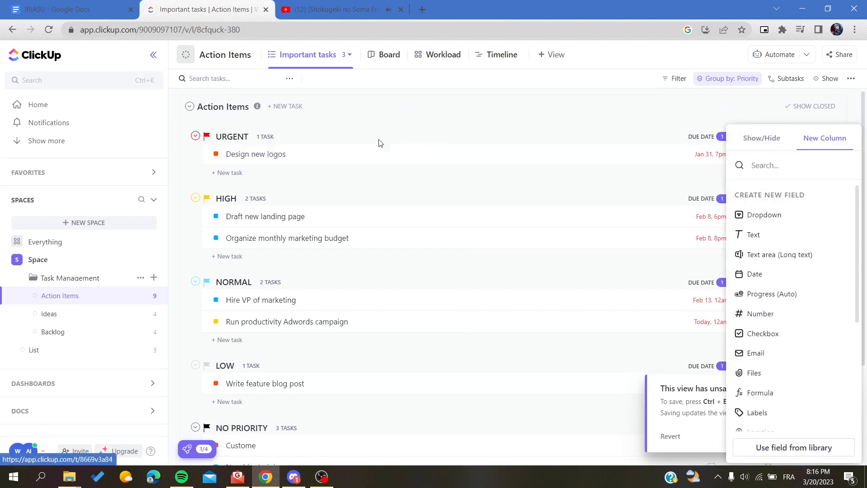
{"action": "left_click", "coordinate": [605, 119]}
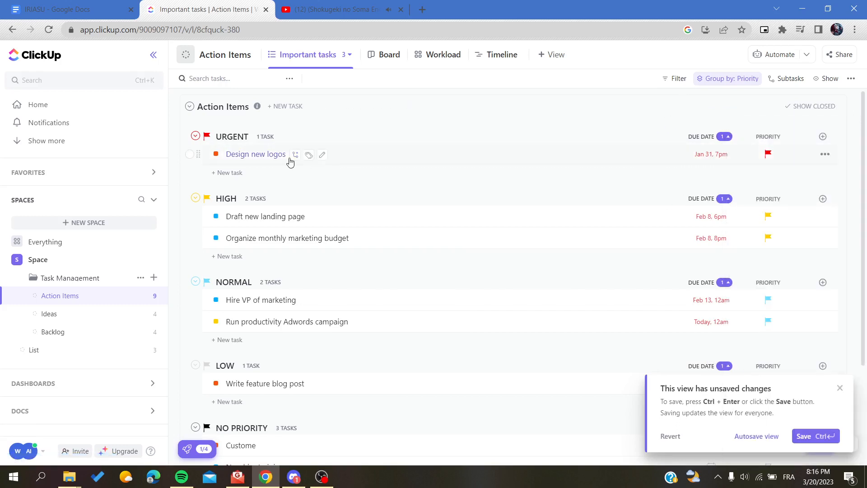
{"action": "left_click", "coordinate": [195, 137]}
{"action": "left_click", "coordinate": [196, 136]}
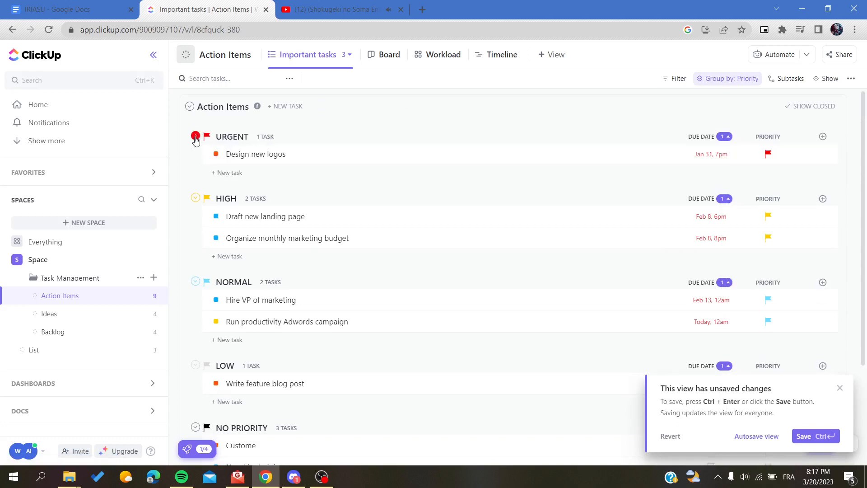
{"action": "right_click", "coordinate": [228, 137]}
{"action": "left_click", "coordinate": [207, 138]}
{"action": "right_click", "coordinate": [206, 136]}
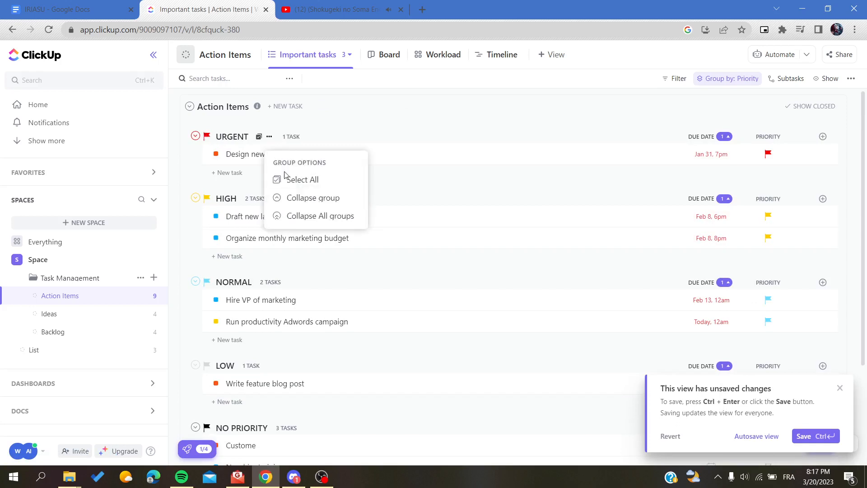
Open the "Design new logos" task, review its details and activity history, and close it
{"action": "left_click", "coordinate": [242, 155]}
{"action": "left_click", "coordinate": [246, 153]}
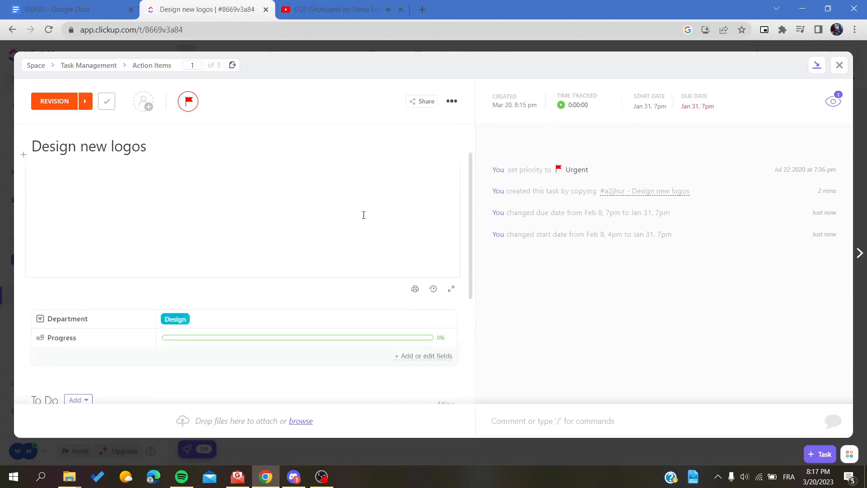
{"action": "scroll", "coordinate": [363, 215], "scroll_direction": "down", "scroll_amount": 1}
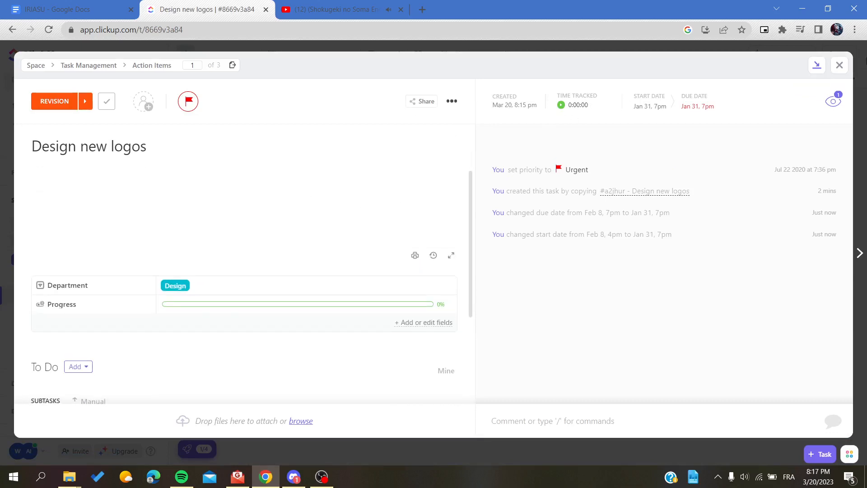
{"action": "left_click", "coordinate": [839, 65]}
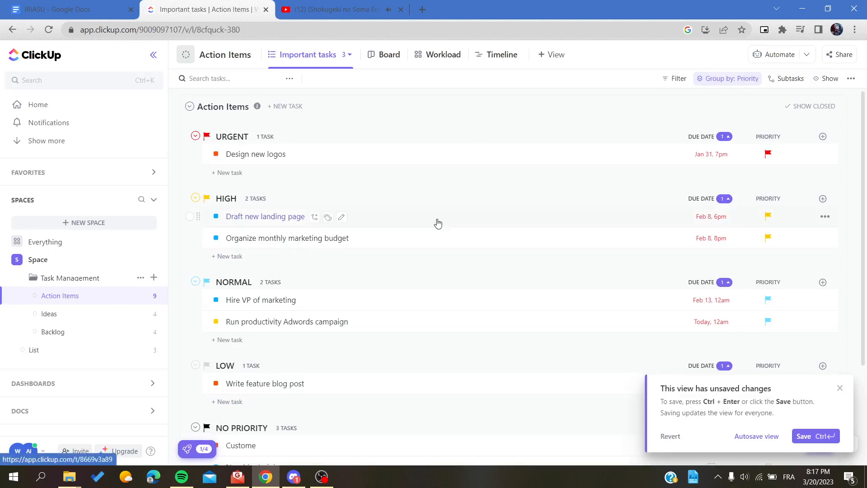
{"action": "scroll", "coordinate": [438, 223], "scroll_direction": "down", "scroll_amount": 1}
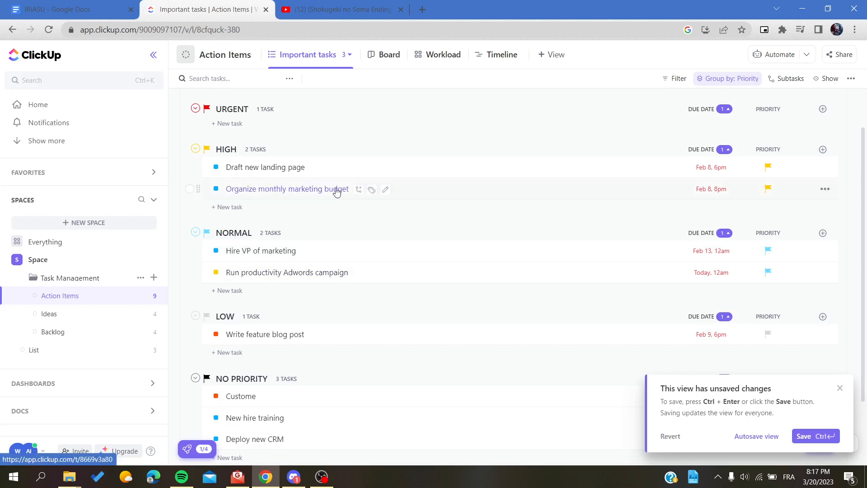
{"action": "left_click", "coordinate": [371, 190]}
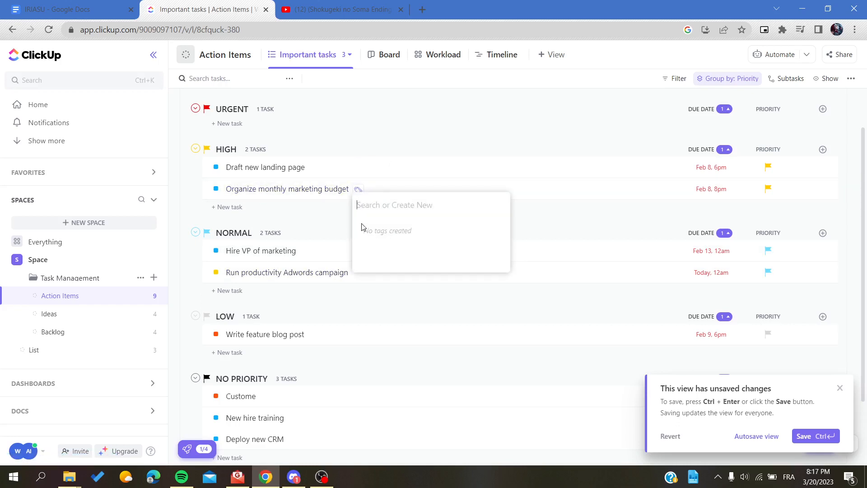
{"action": "left_click", "coordinate": [319, 223]}
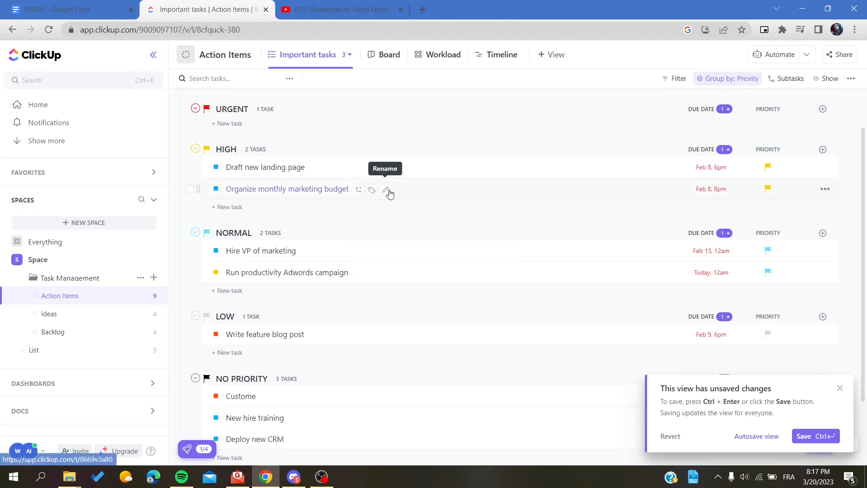
{"action": "left_click", "coordinate": [386, 189]}
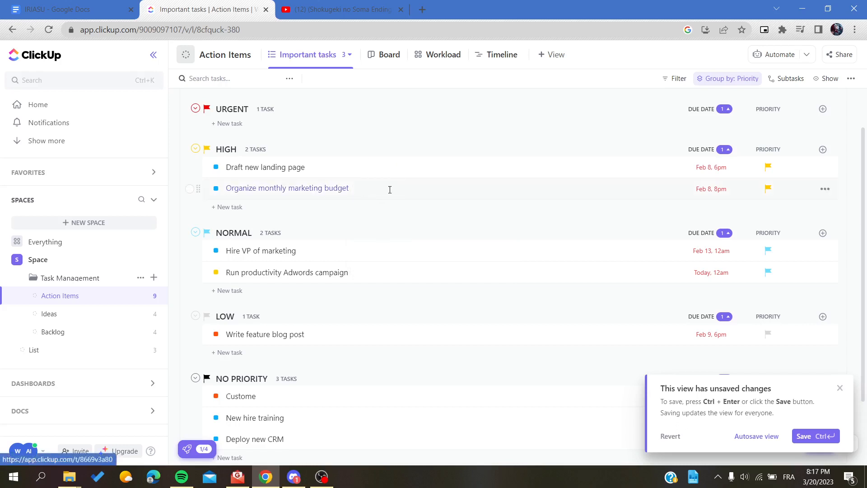
{"action": "left_click", "coordinate": [445, 214]}
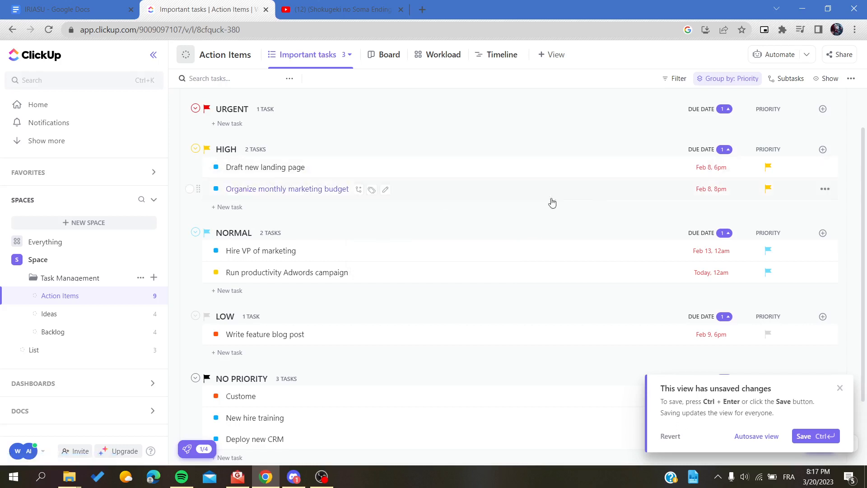
Clear the priority of the "Organize monthly marketing budget" task and dismiss the unsaved view changes notice
{"action": "left_click", "coordinate": [769, 189]}
{"action": "left_click", "coordinate": [793, 308]}
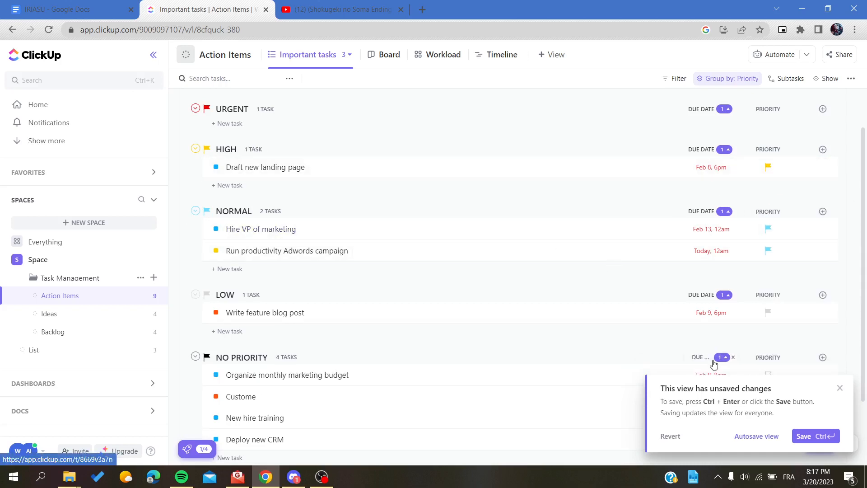
{"action": "left_click", "coordinate": [839, 387]}
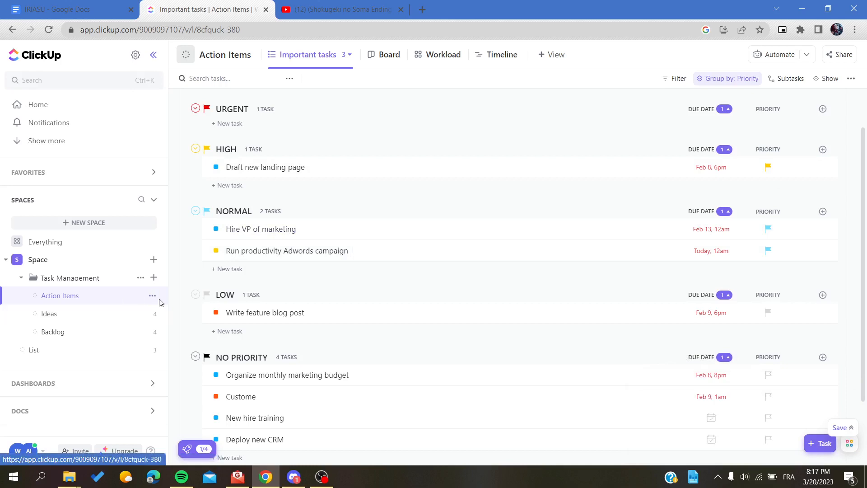
Look through the Action Items list's options, including its list settings
{"action": "left_click", "coordinate": [151, 297]}
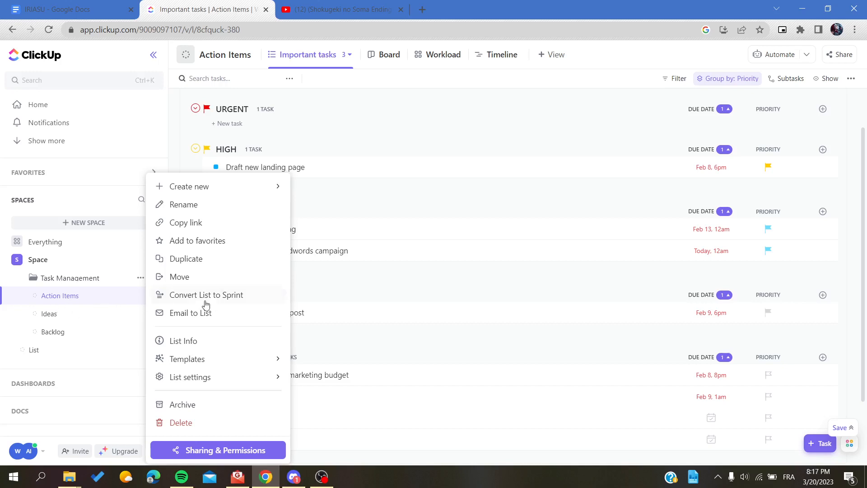
{"action": "left_click", "coordinate": [207, 379]}
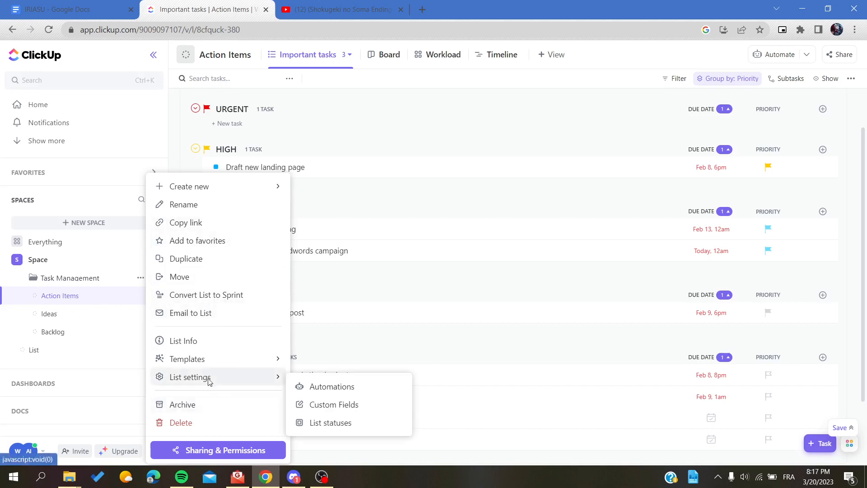
{"action": "mouse_move", "coordinate": [390, 380]}
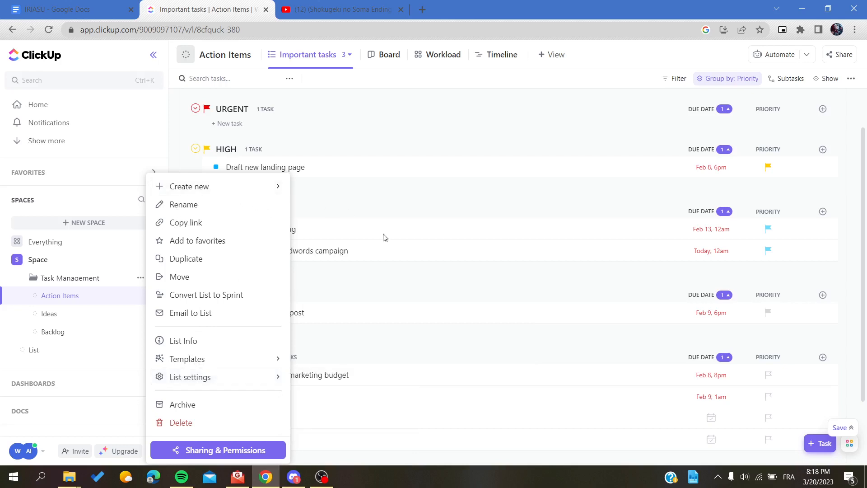
{"action": "left_click", "coordinate": [386, 204]}
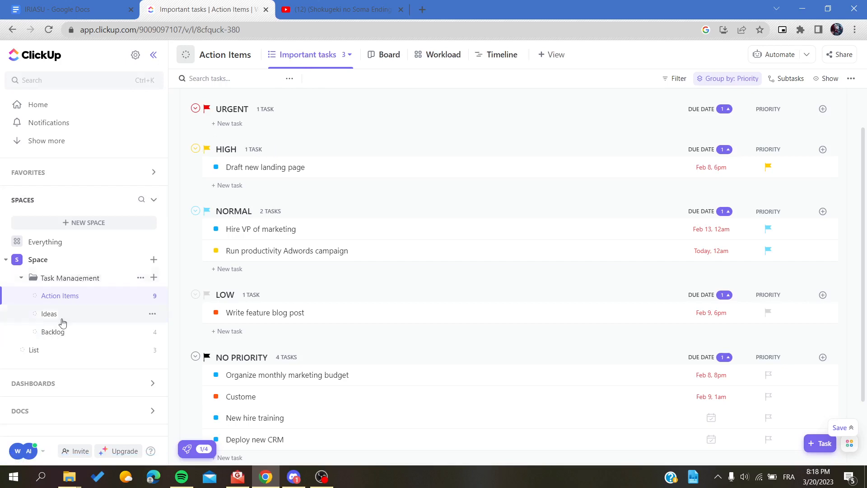
{"action": "scroll", "coordinate": [350, 364], "scroll_direction": "down", "scroll_amount": 2}
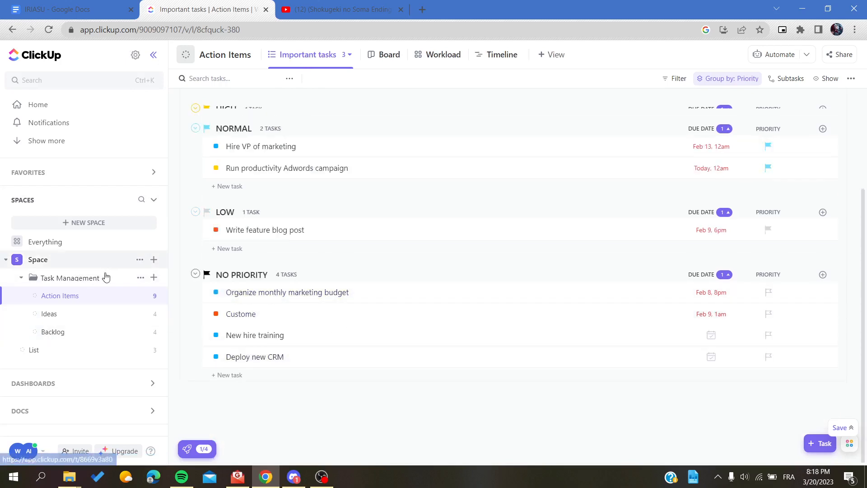
Reload the Action Items list, open the "Draft new landing page" task and look over its additional task options
{"action": "left_click", "coordinate": [56, 297]}
{"action": "scroll", "coordinate": [304, 193], "scroll_direction": "up", "scroll_amount": 3}
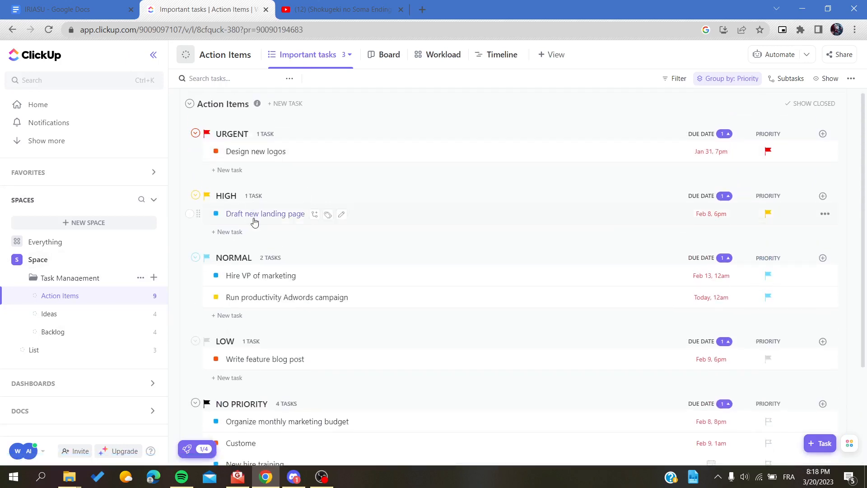
{"action": "left_click", "coordinate": [253, 215]}
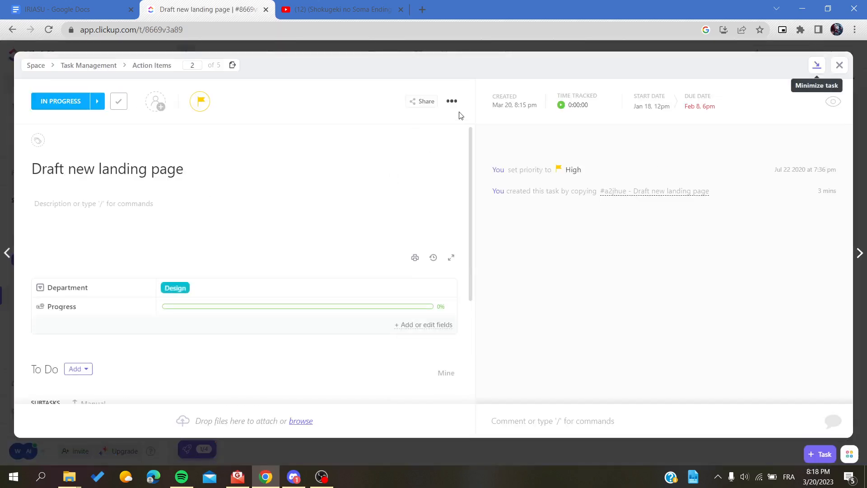
{"action": "left_click", "coordinate": [452, 102]}
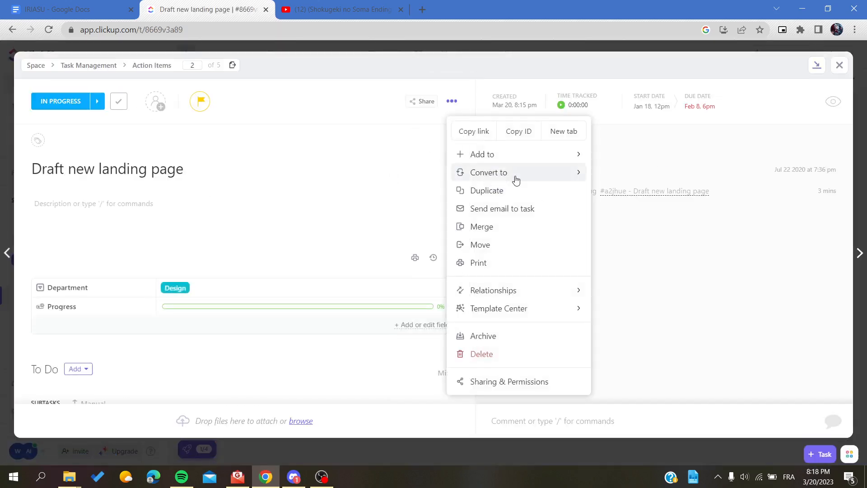
{"action": "left_click", "coordinate": [347, 186]}
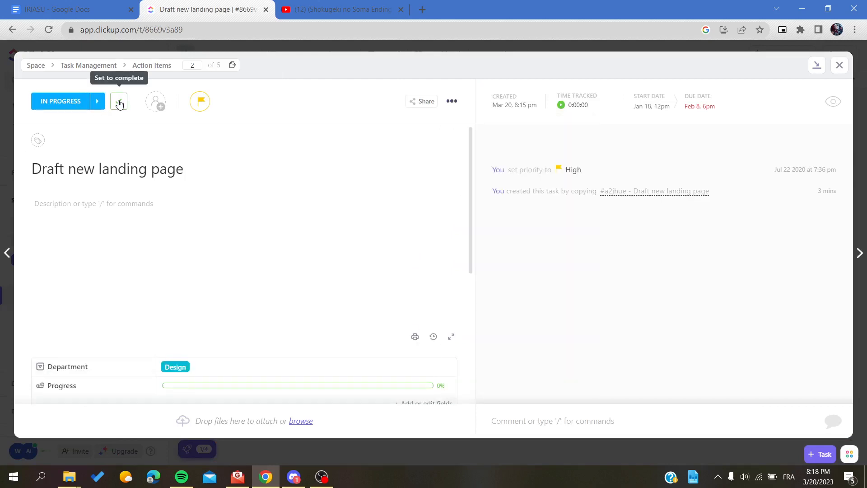
Mark "Draft new landing page" complete, change its status to To Do and back to In Progress, and close the task
{"action": "left_click", "coordinate": [118, 101]}
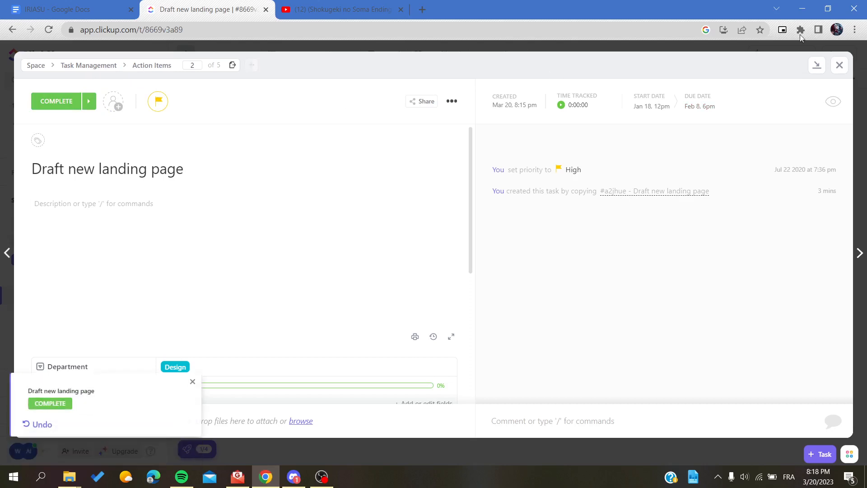
{"action": "left_click", "coordinate": [89, 102]}
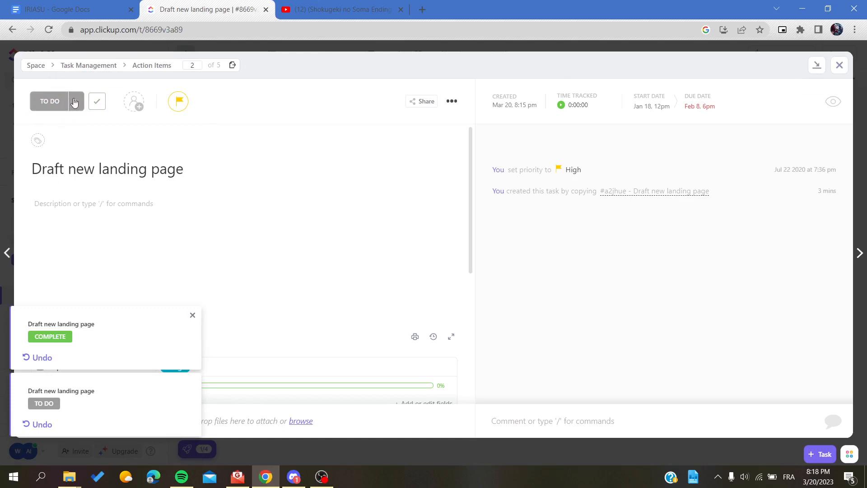
{"action": "left_click", "coordinate": [75, 101]}
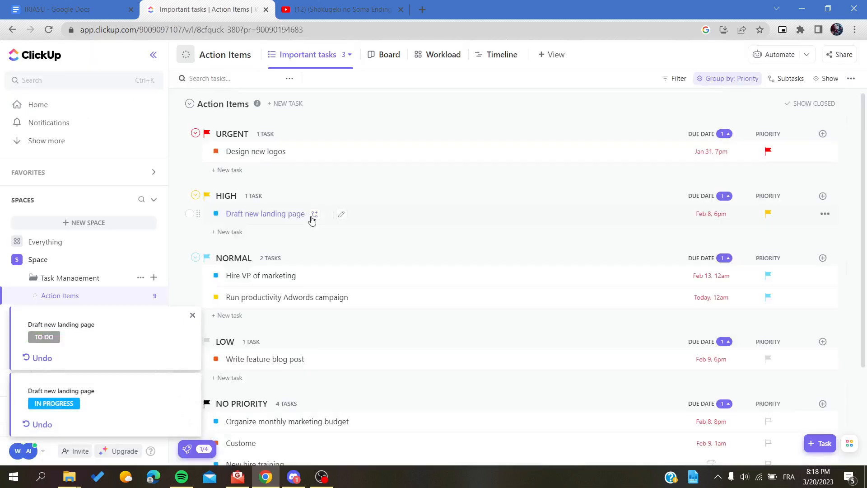
{"action": "left_click", "coordinate": [839, 64]}
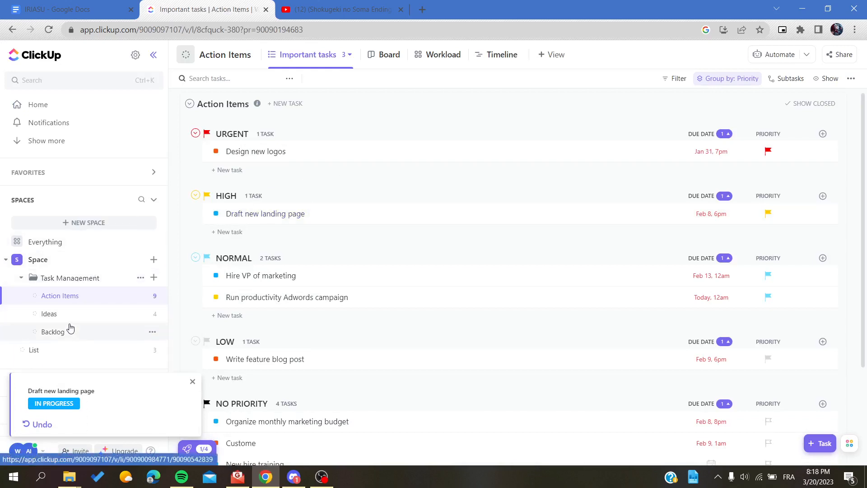
Look over the available list views, the Board view and the Workload view, and return to the Important tasks view
{"action": "left_click", "coordinate": [350, 55]}
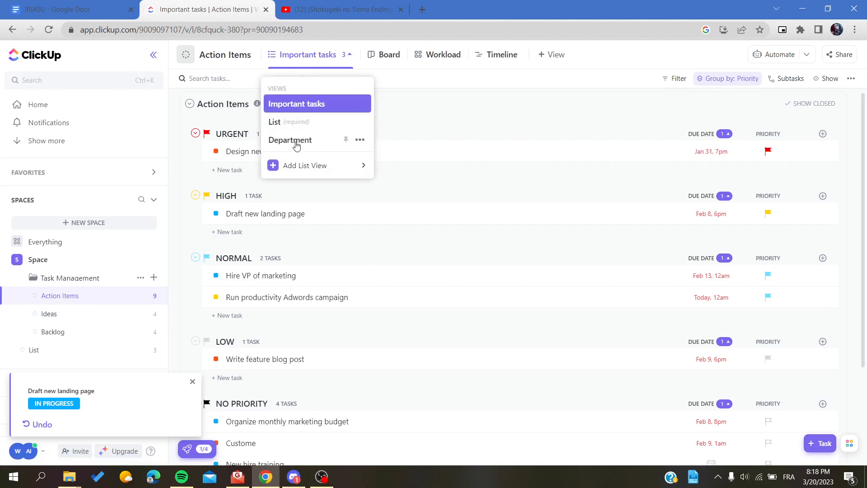
{"action": "left_click", "coordinate": [384, 63]}
{"action": "left_click", "coordinate": [384, 64]}
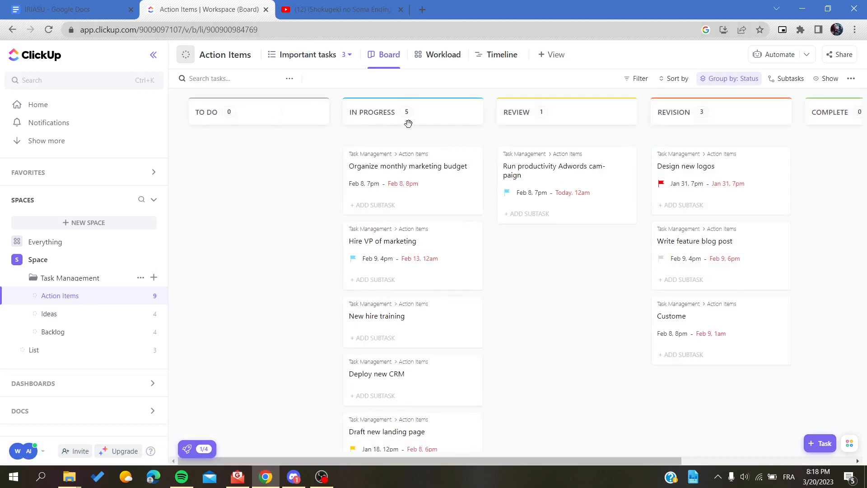
{"action": "left_click", "coordinate": [442, 65]}
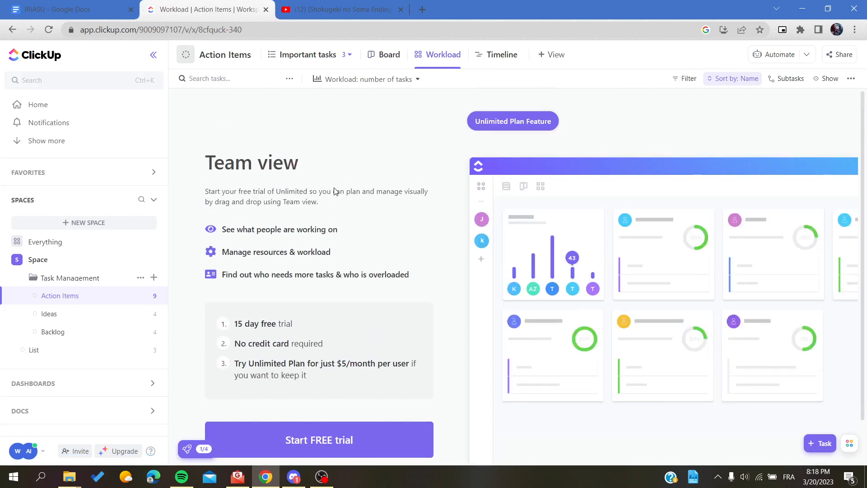
{"action": "left_click_drag", "start_coordinate": [201, 142], "coordinate": [378, 192]}
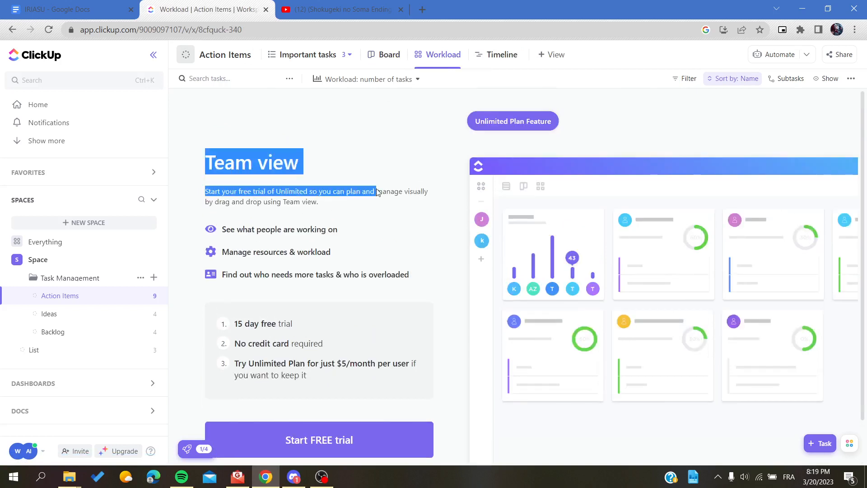
{"action": "left_click", "coordinate": [308, 58]}
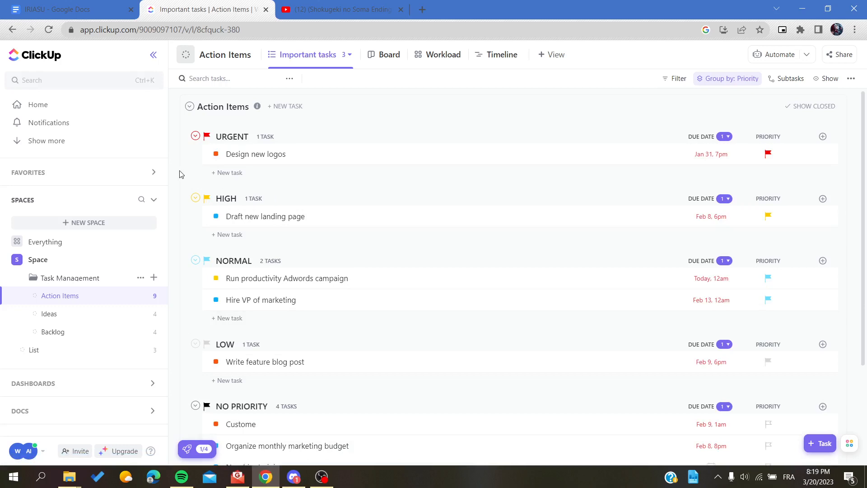